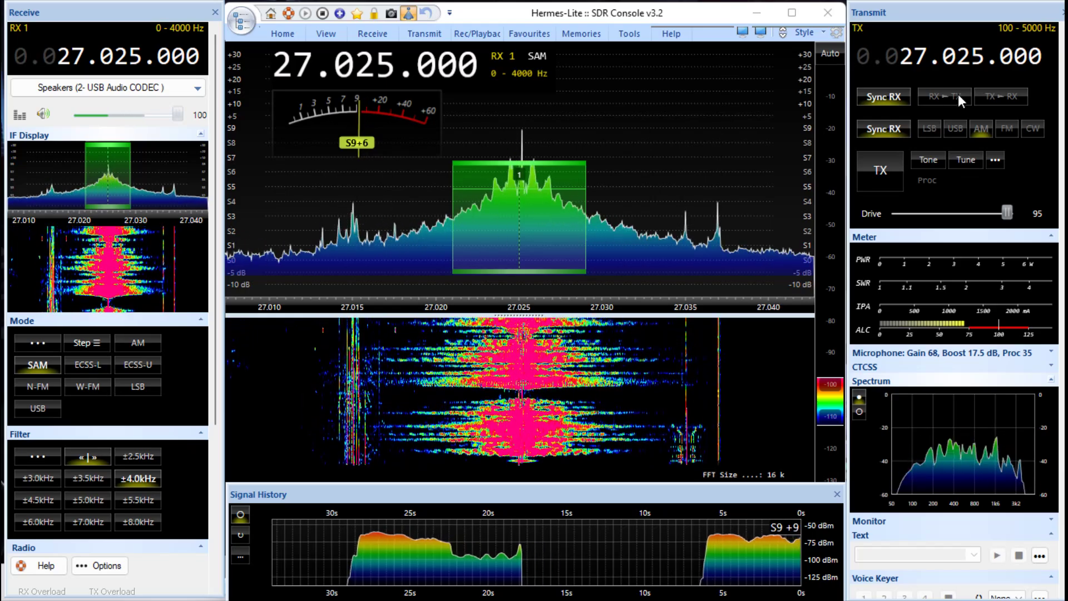
Key the transmitter on the 27.025 MHz SAM CB channel.
left_click(880, 170)
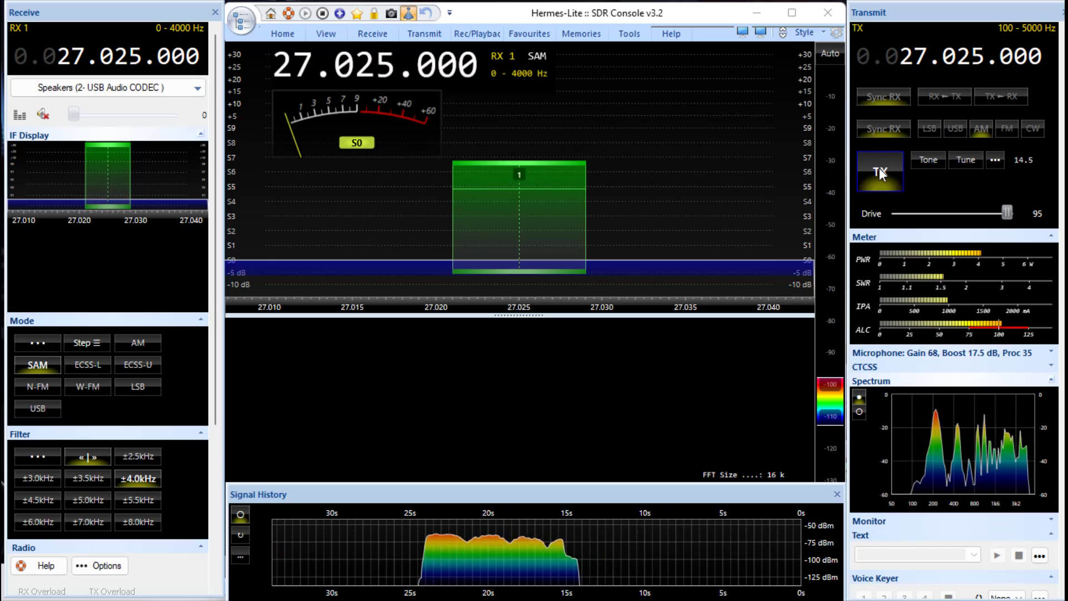
Drop out of transmit to hear the reply, then key up again on 27.025 MHz.
left_click(880, 173)
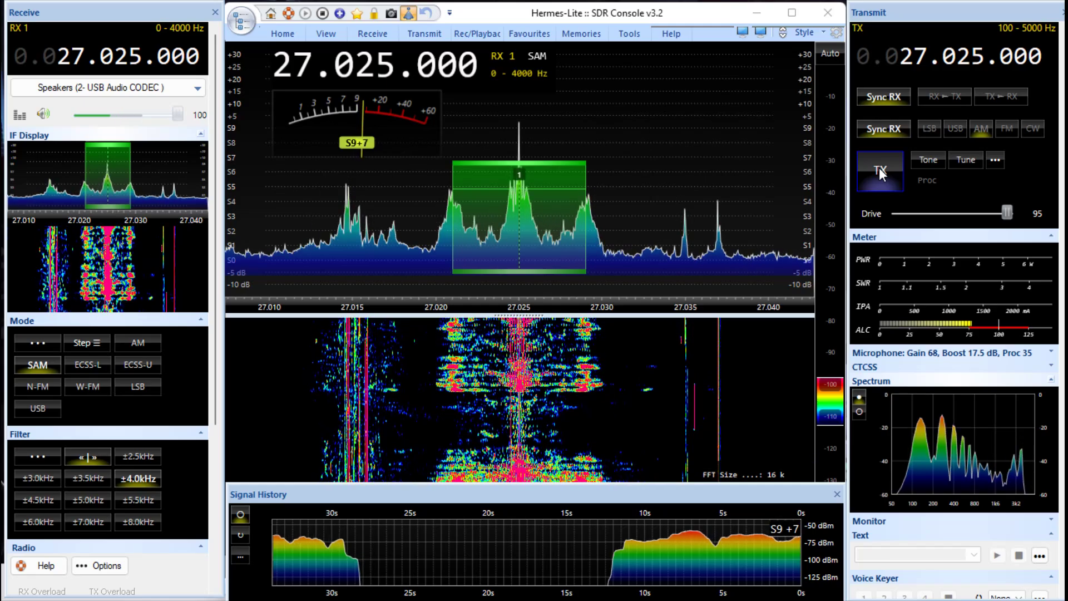
left_click(880, 171)
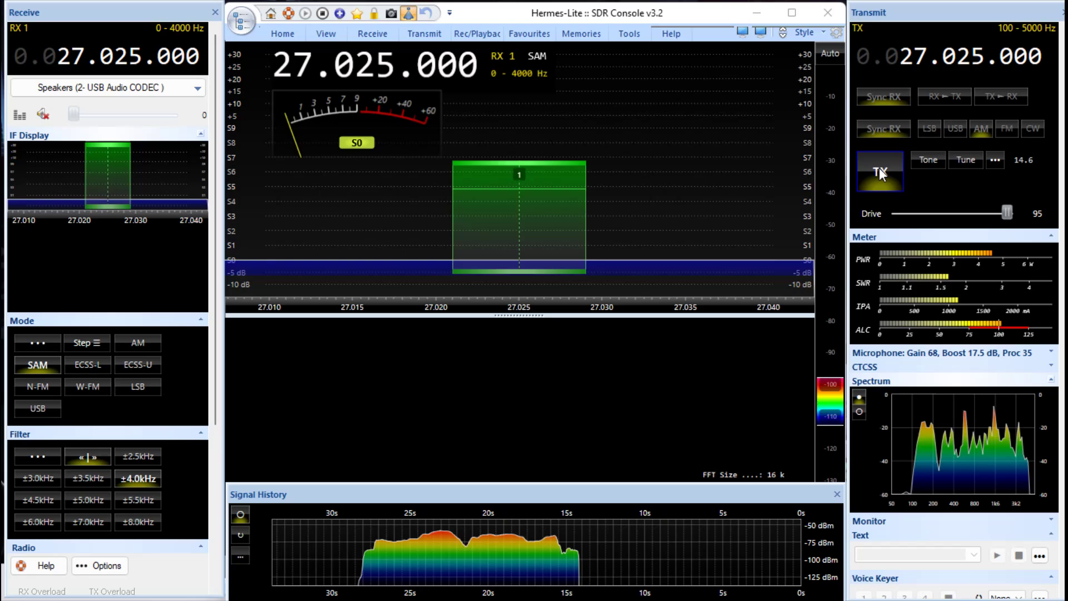
Unkey to receive the S9+8 reply, then transmit a response on 27.025 MHz.
left_click(880, 171)
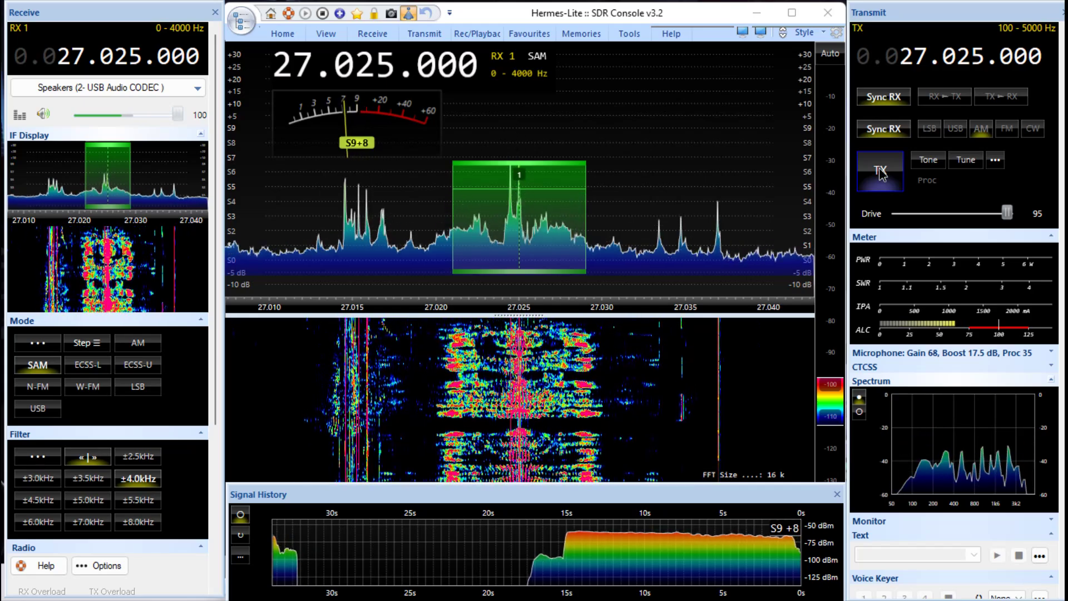
left_click(881, 172)
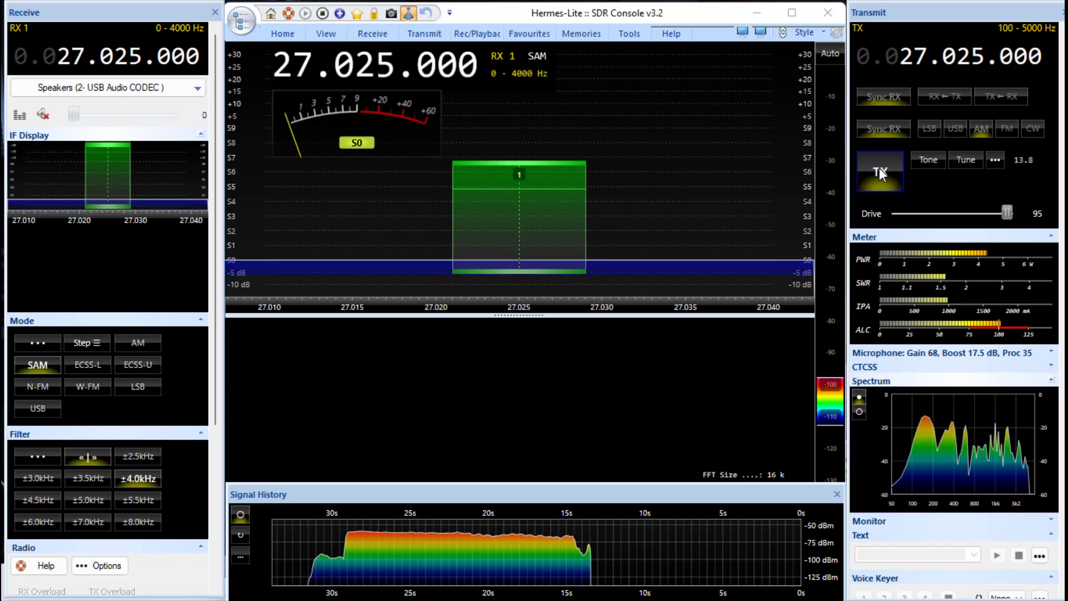
Stop transmitting to hear the S9+20 reply, then go back on air to answer.
left_click(880, 171)
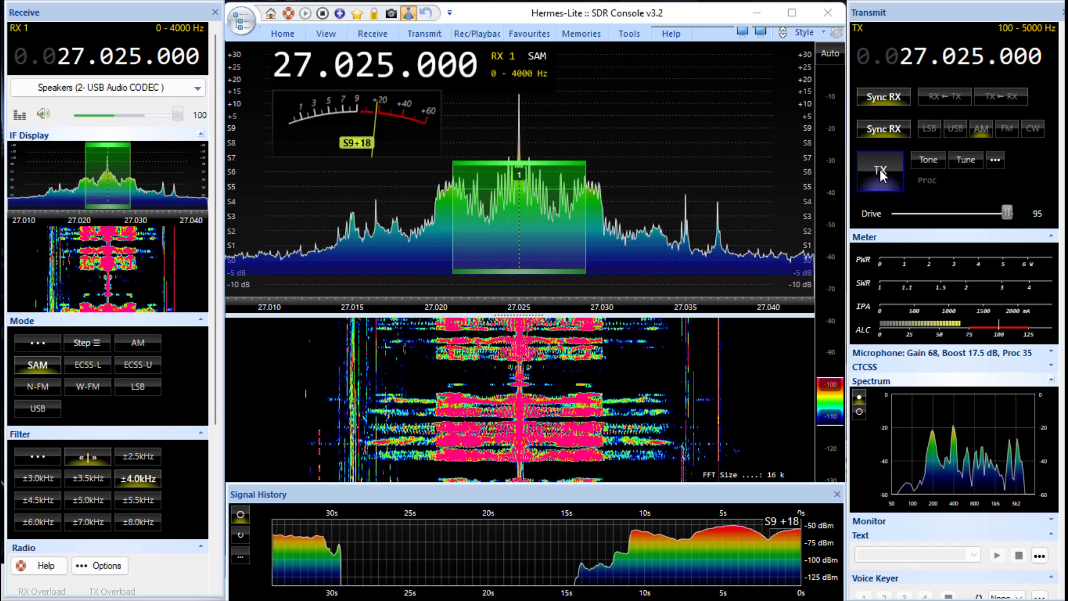
left_click(882, 174)
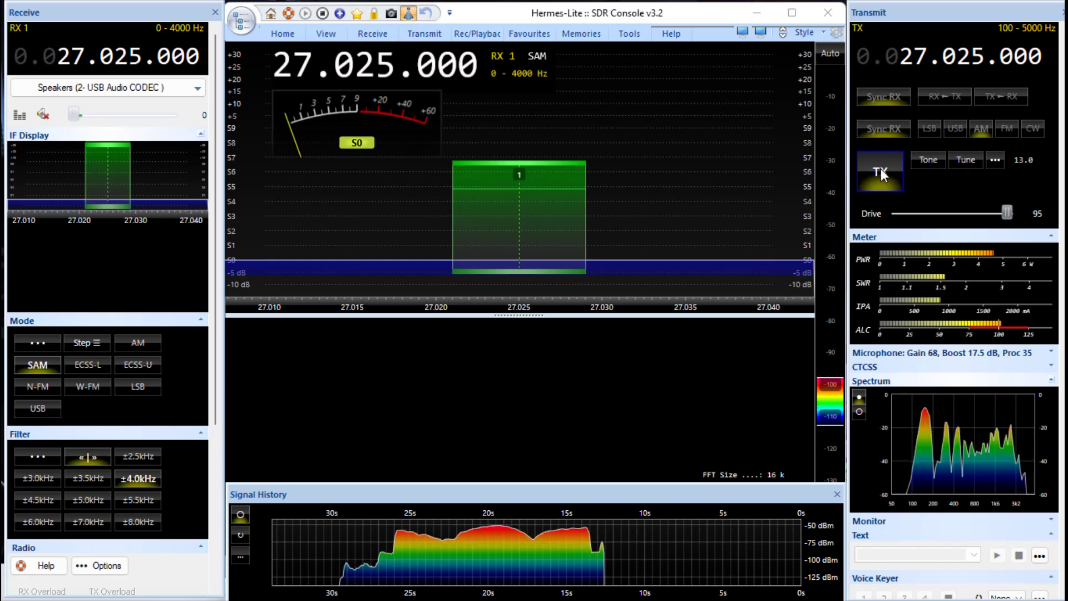
Receive the S9+21 reply on 27.025 MHz, then transmit a response.
left_click(881, 172)
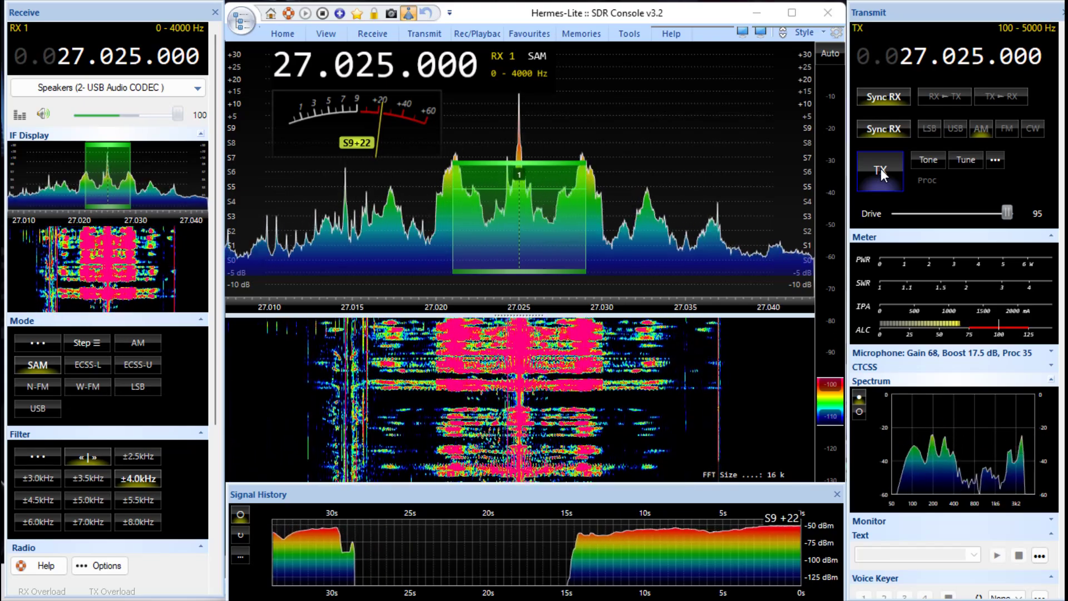
left_click(882, 173)
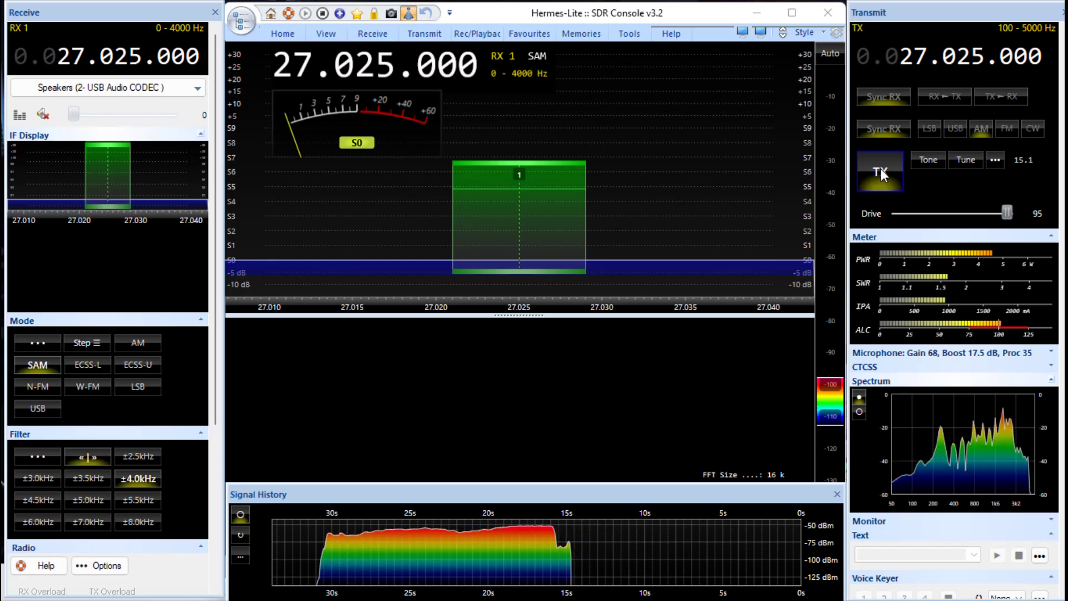
Unkey for the S9+29 reply, then transmit a short over on 27.025 MHz.
left_click(882, 173)
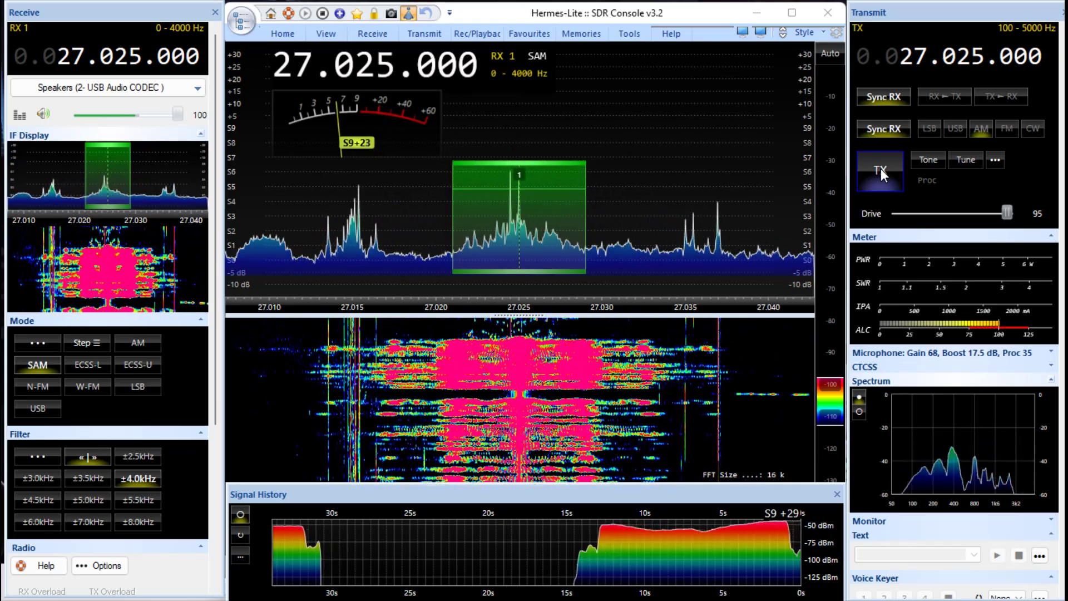
left_click(882, 173)
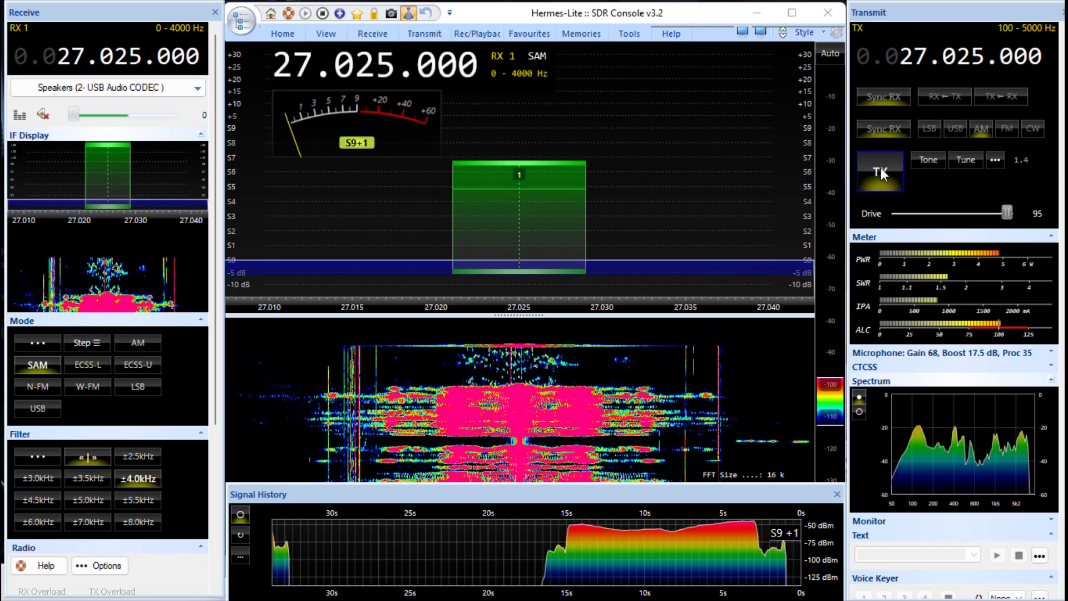